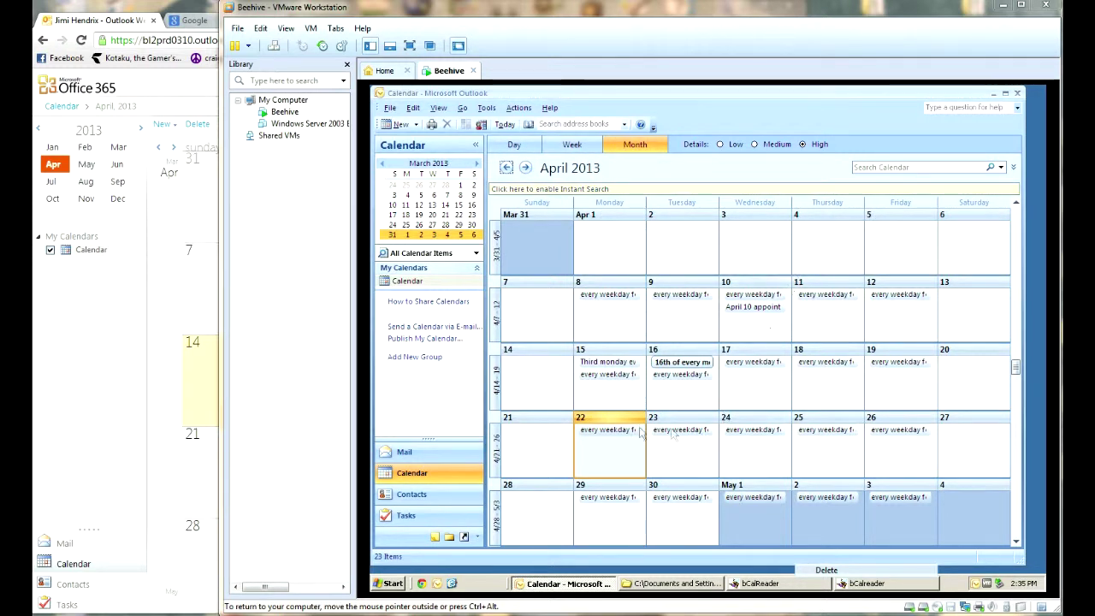
- Page the Beehive Outlook calendar from April to July 2013, comparing it with the Office 365 web calendar
left_click(525, 168)
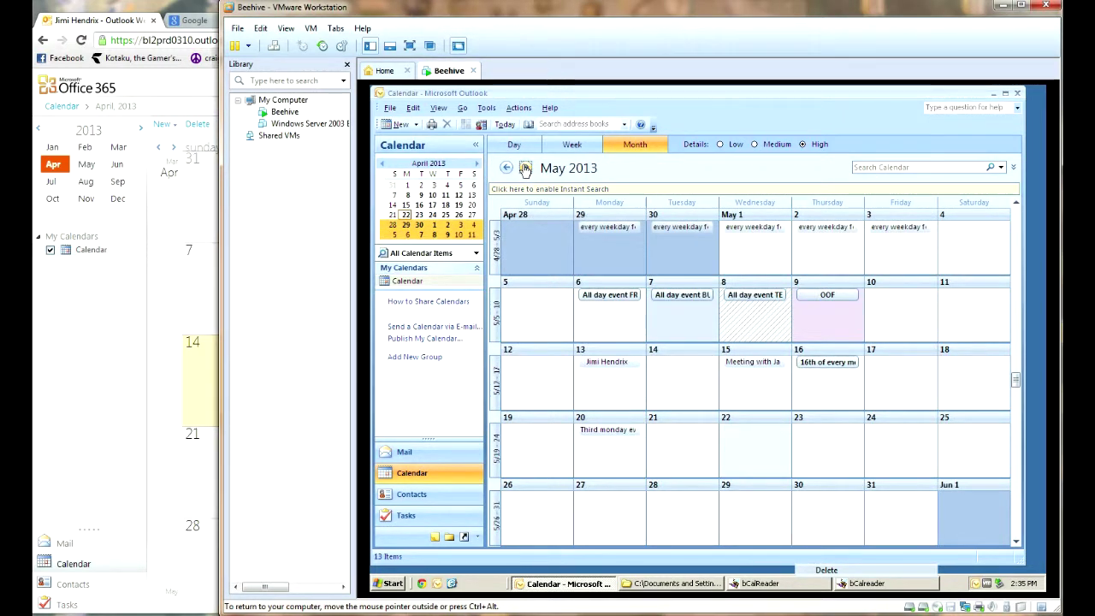
left_click(525, 169)
left_click(526, 168)
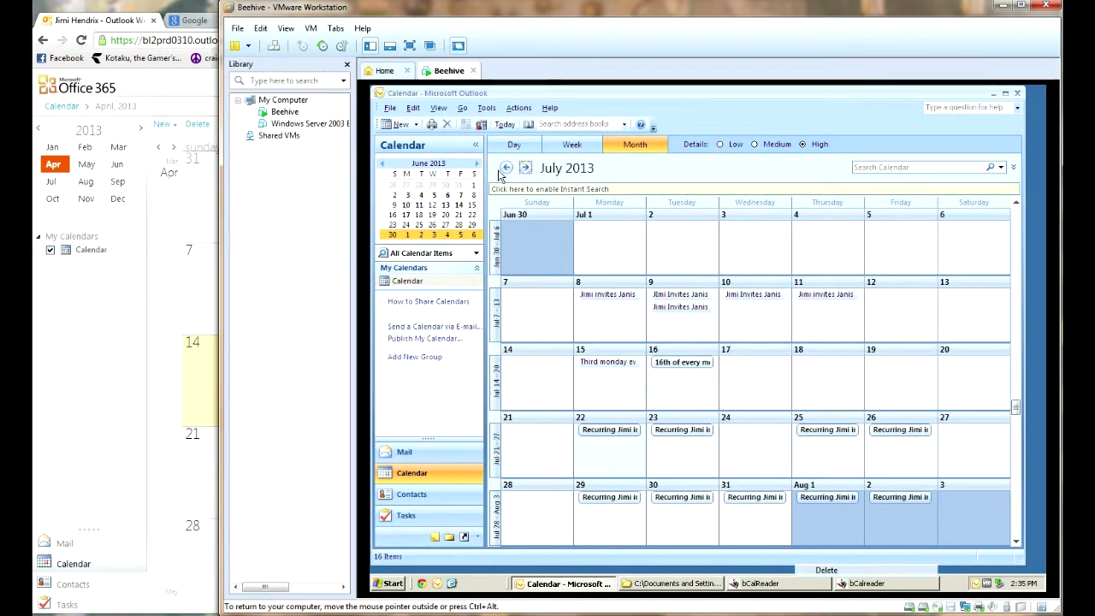
left_click(505, 169)
left_click(180, 251)
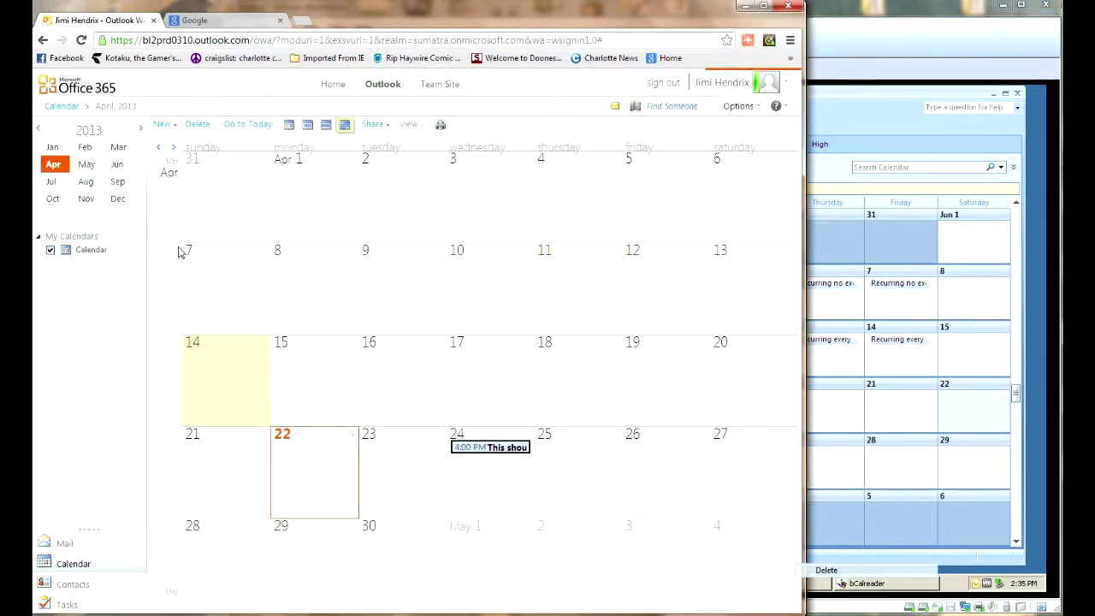
left_click(912, 246)
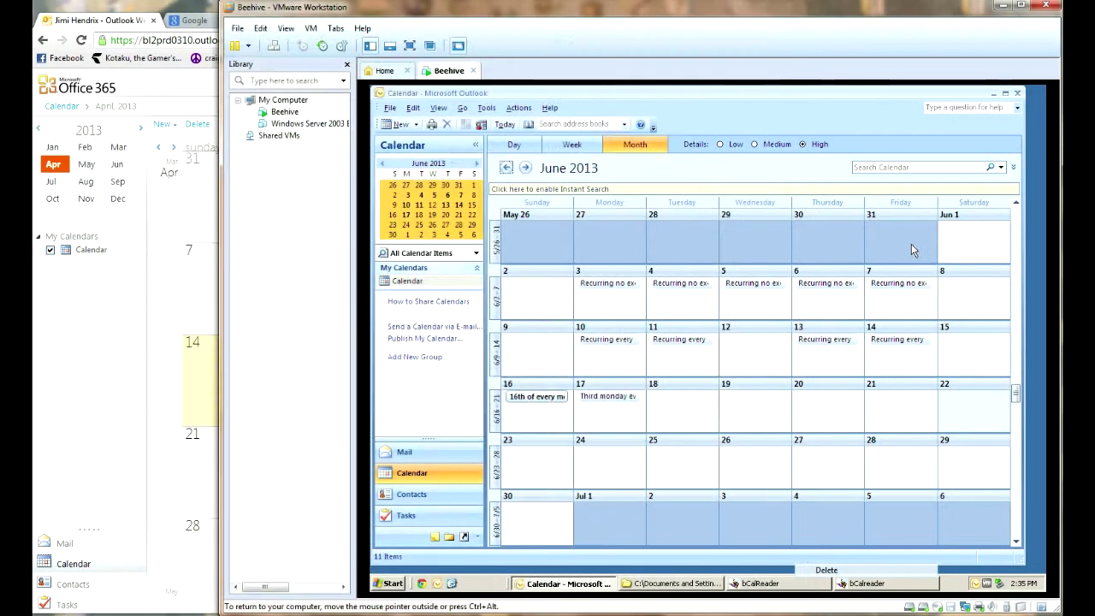
left_click(526, 168)
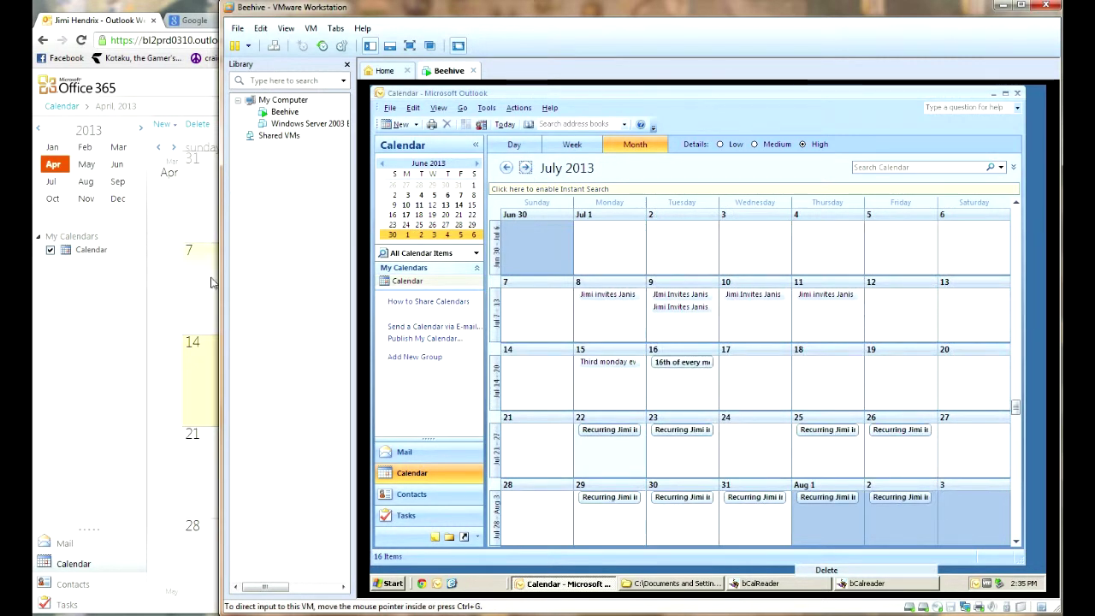
left_click(212, 283)
left_click(880, 137)
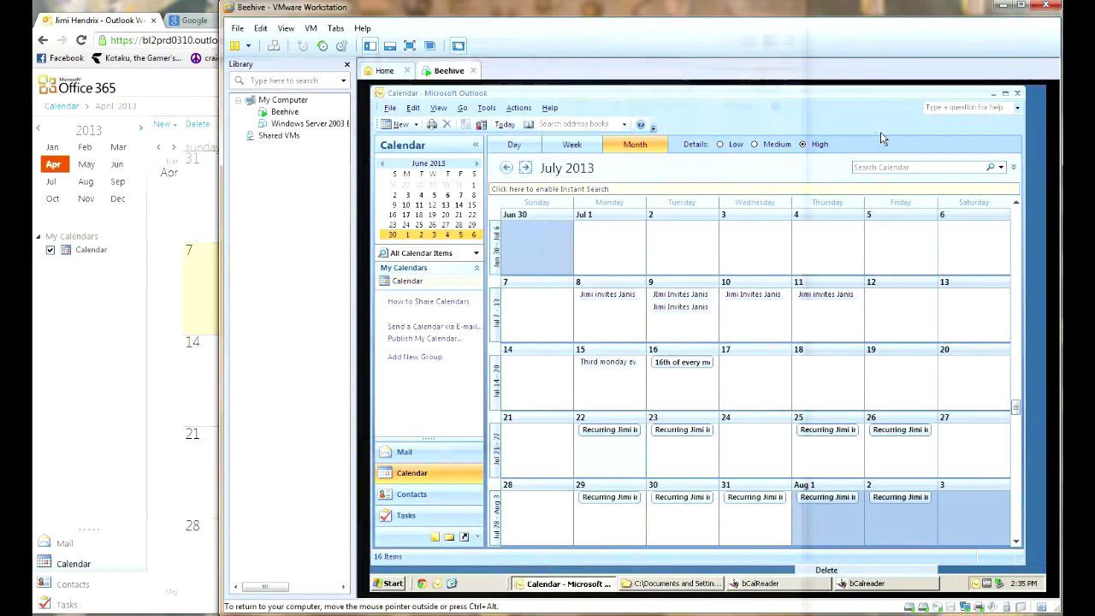
- Dismiss bCalReader's DONE notice and run Process All, accepting the unvalidated-account warning
left_click(991, 95)
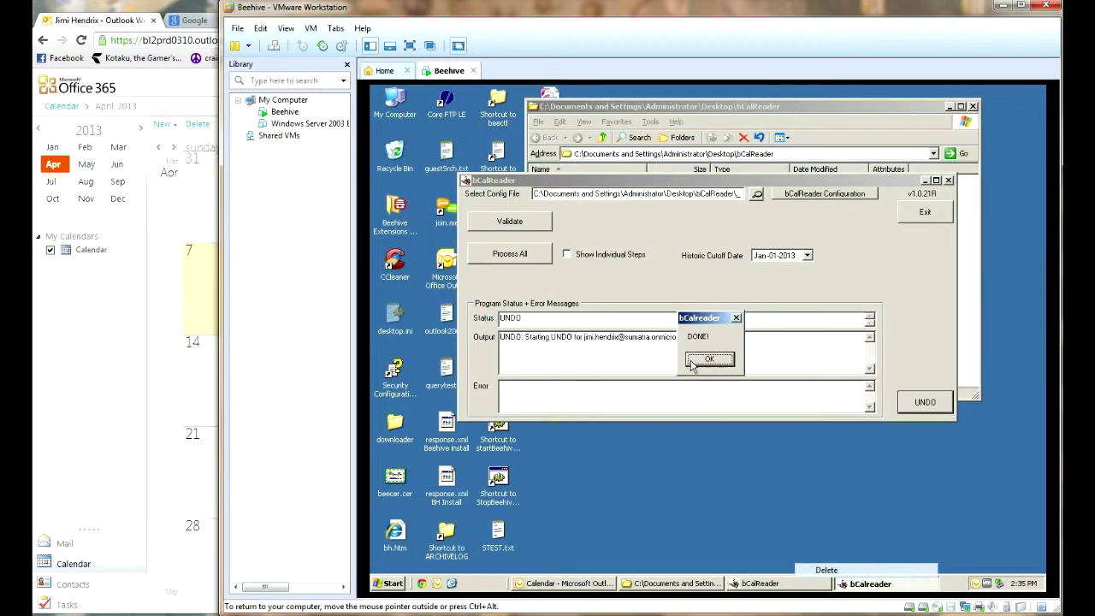
left_click(710, 360)
left_click(525, 257)
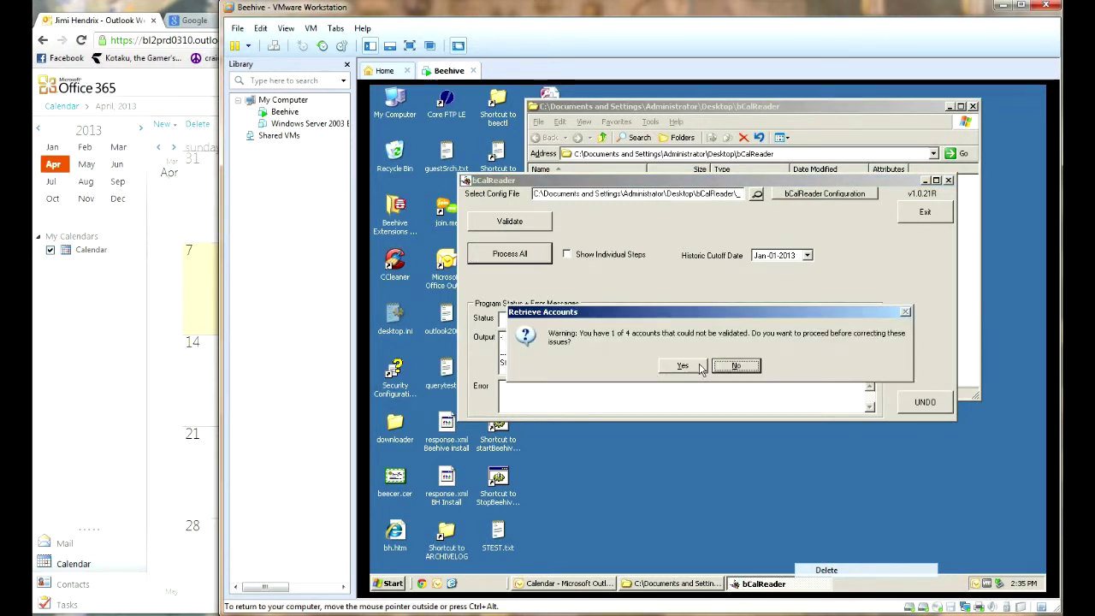
left_click(700, 366)
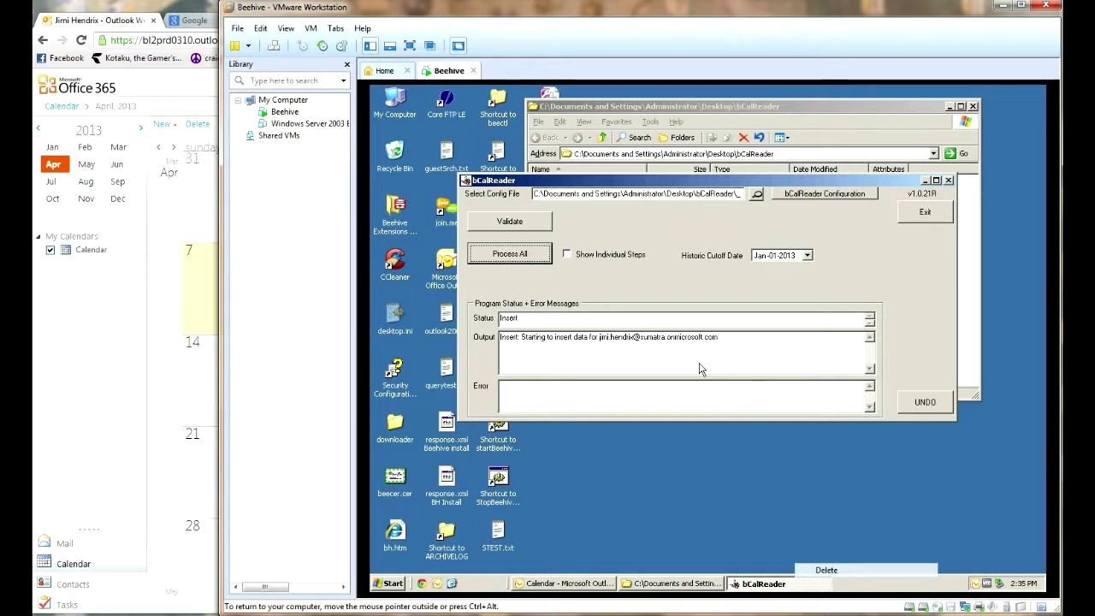
left_click(96, 315)
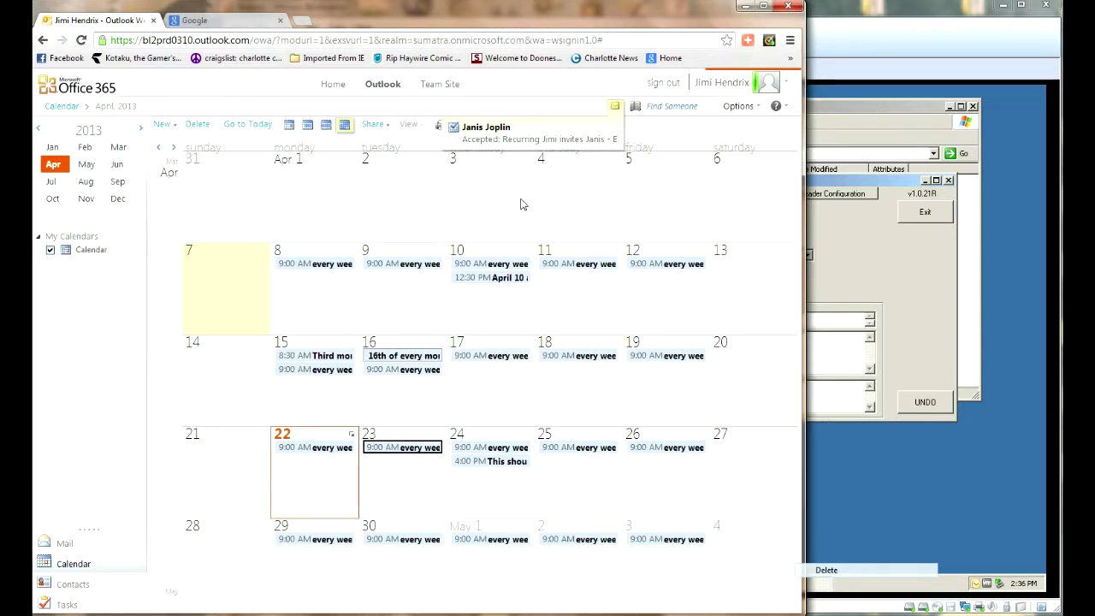
double_click(394, 360)
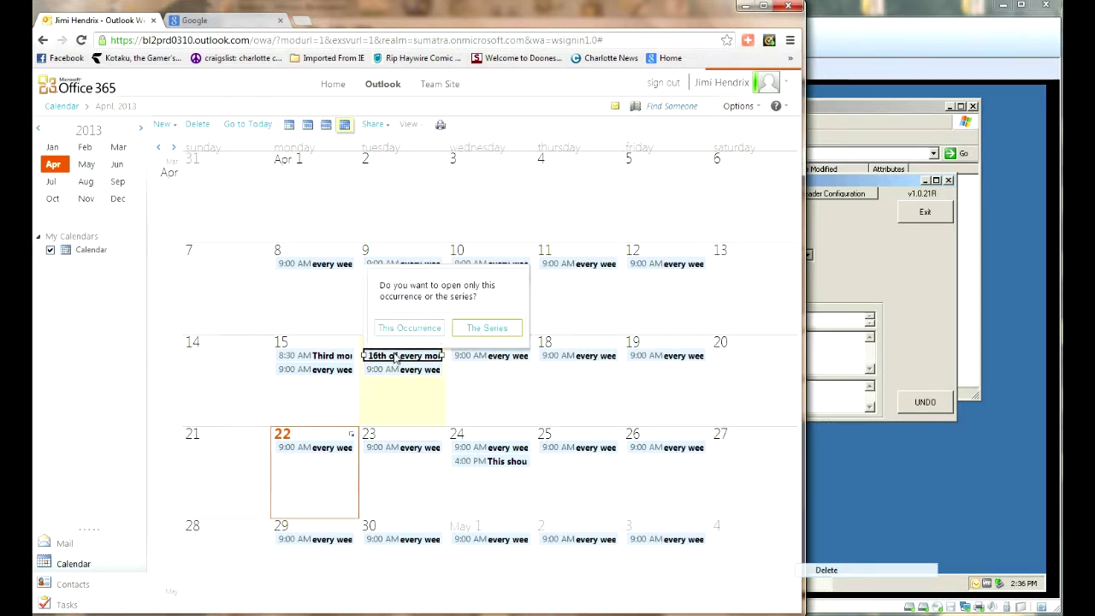
left_click(484, 329)
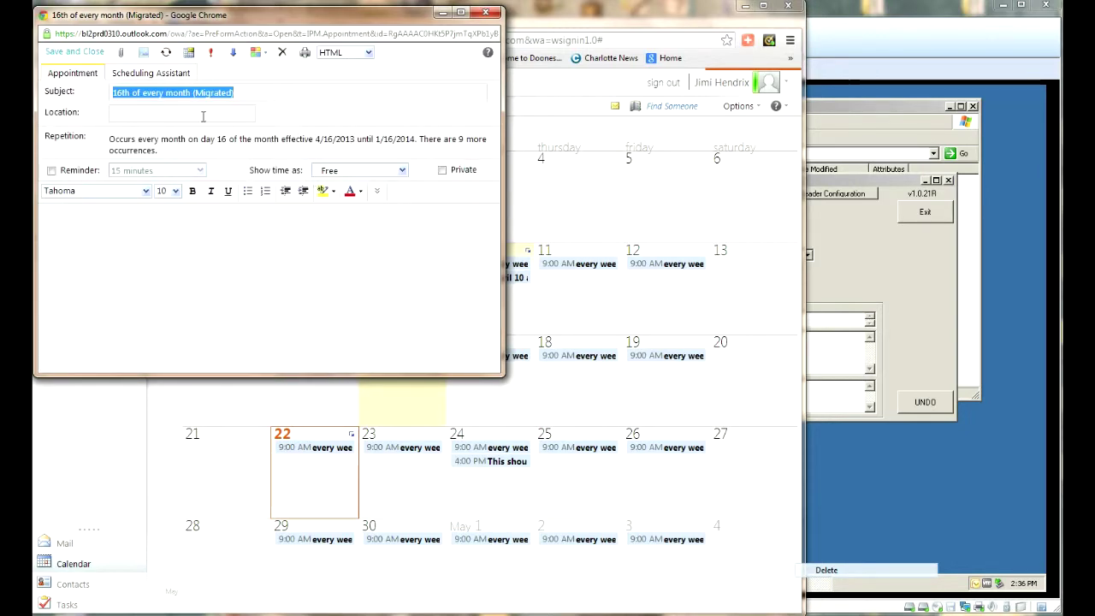
left_click(485, 12)
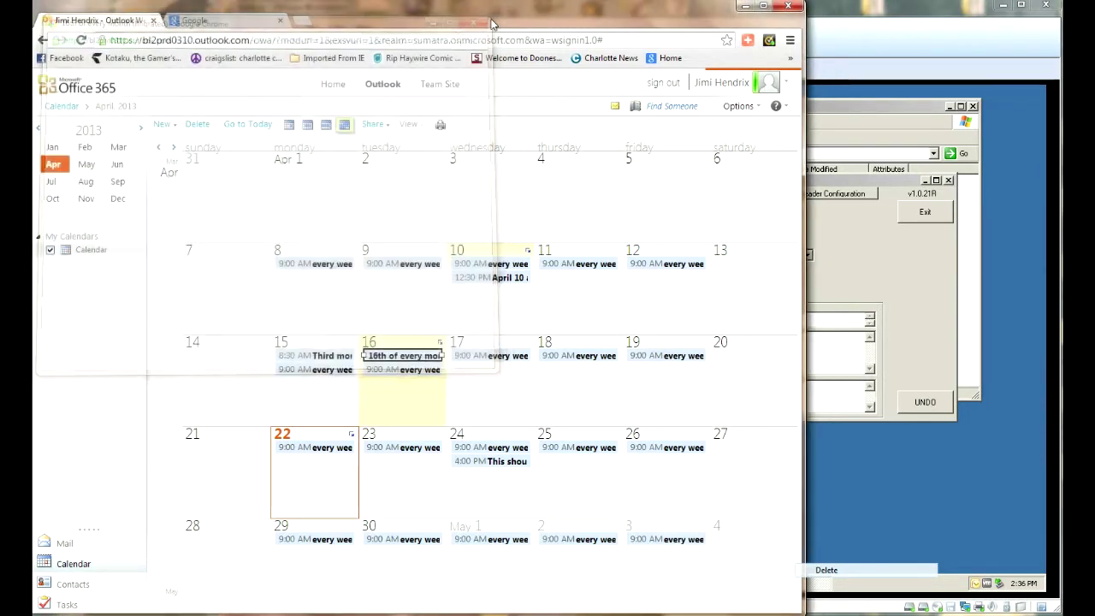
- Advance to May 2013, check the May 5–11 week, then step through month view to July
left_click(176, 149)
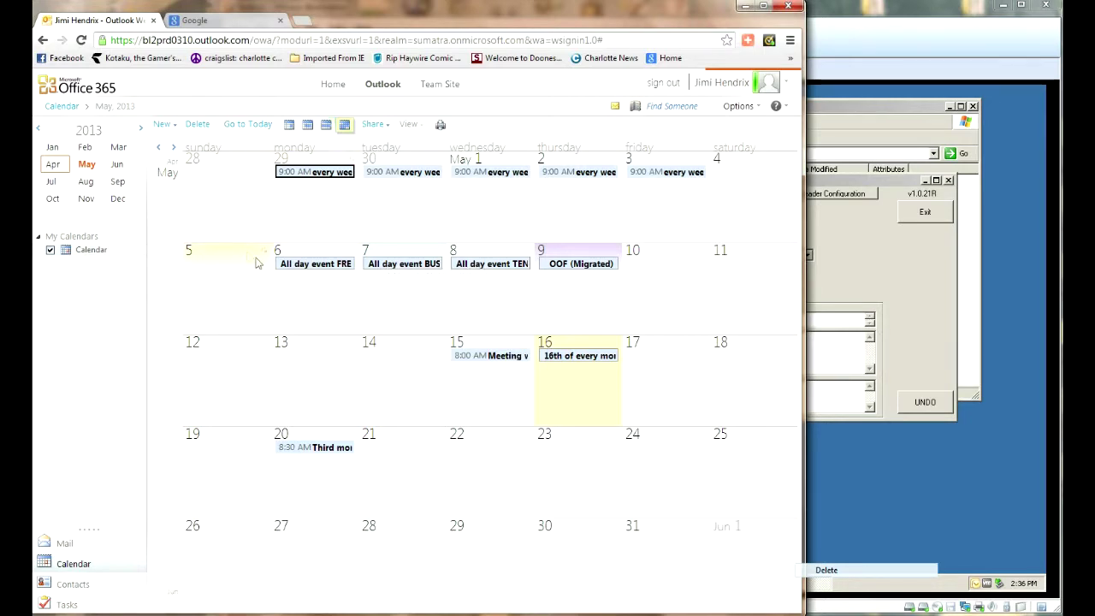
left_click(326, 124)
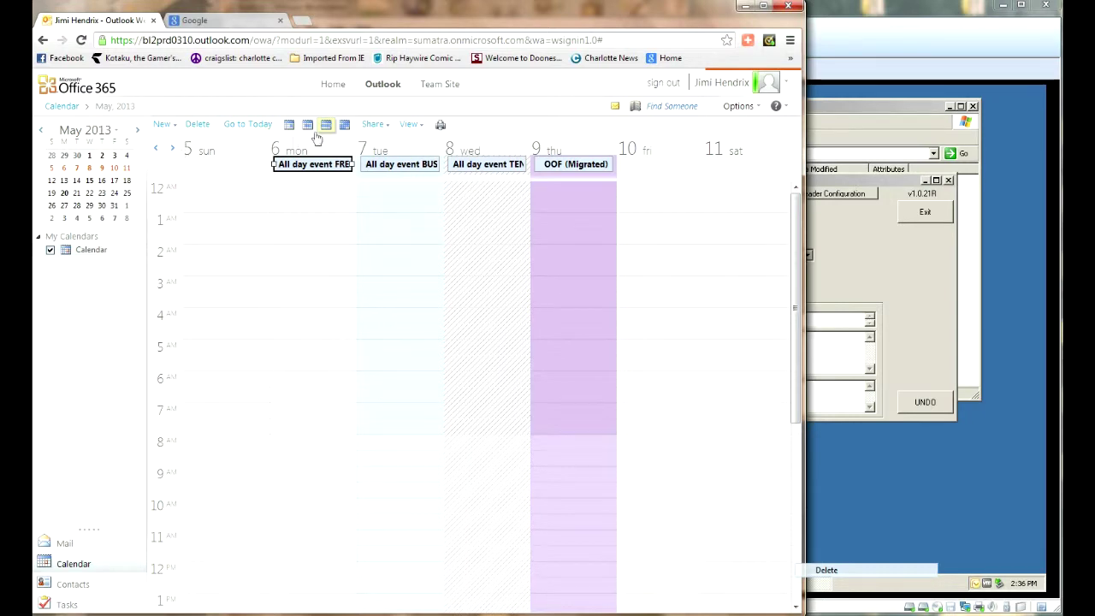
left_click(344, 124)
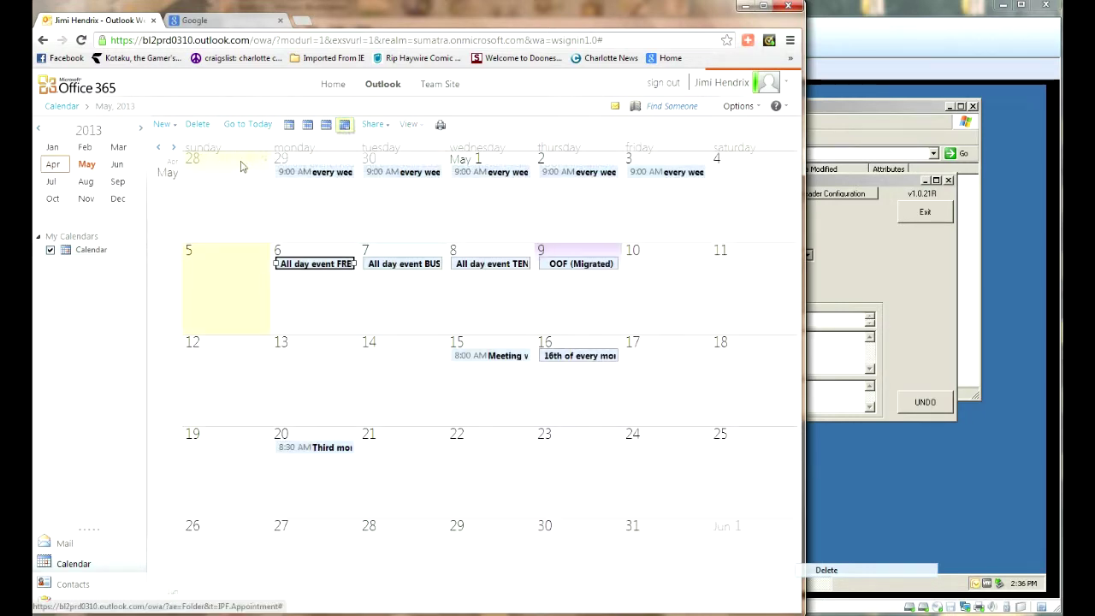
left_click(174, 149)
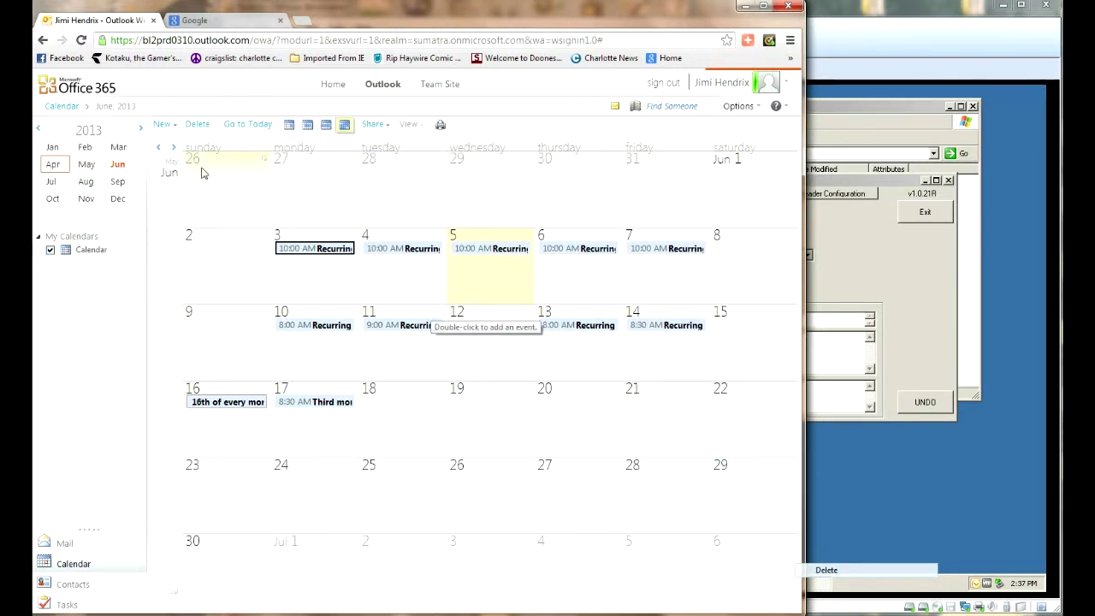
left_click(174, 149)
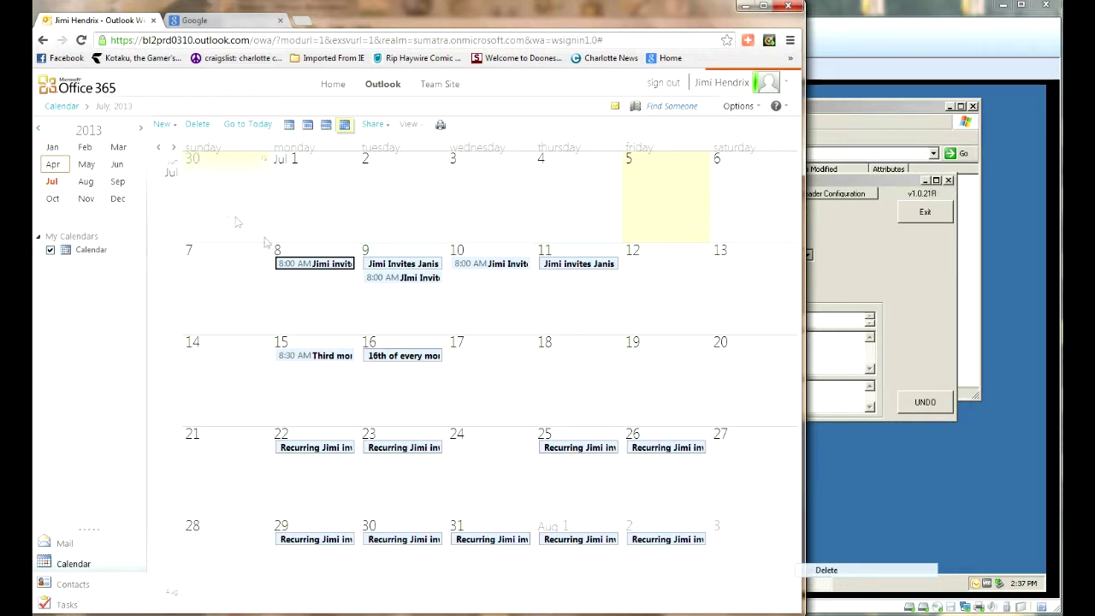
double_click(312, 264)
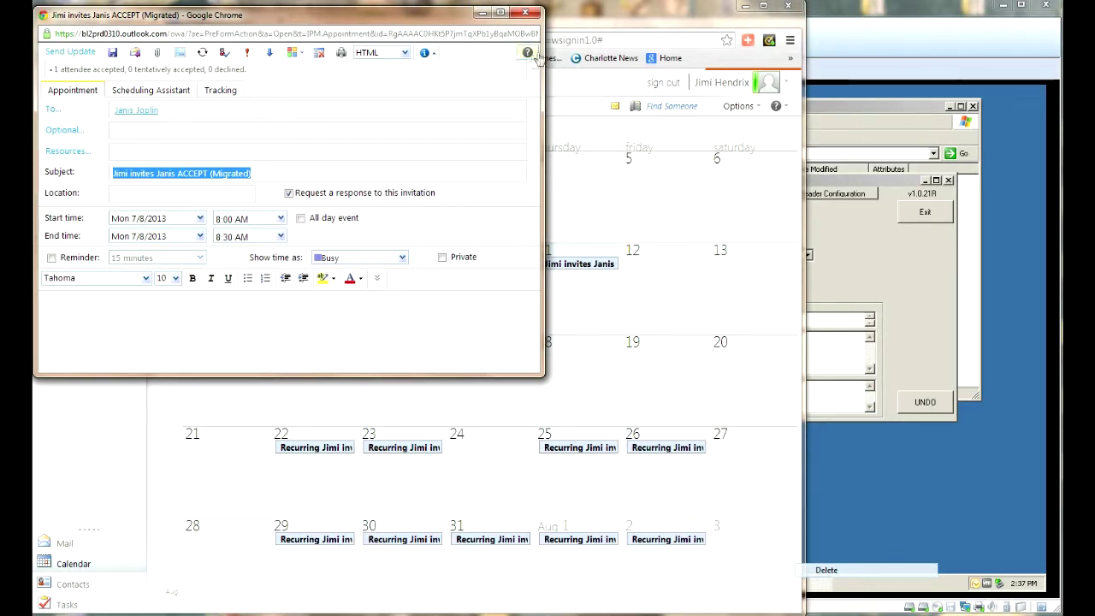
left_click(527, 14)
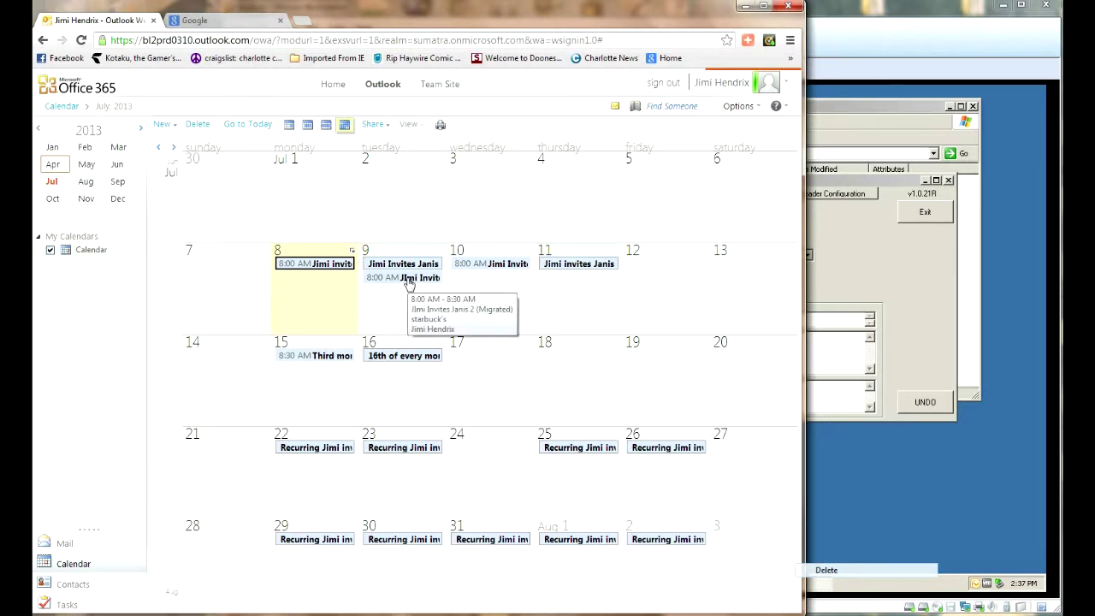
double_click(405, 279)
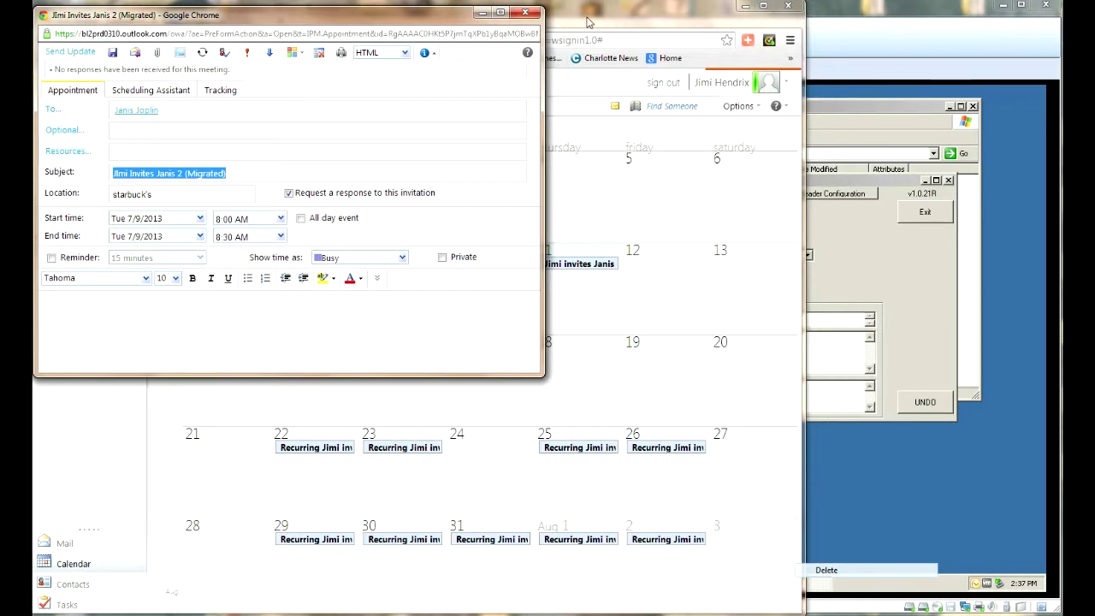
left_click(525, 12)
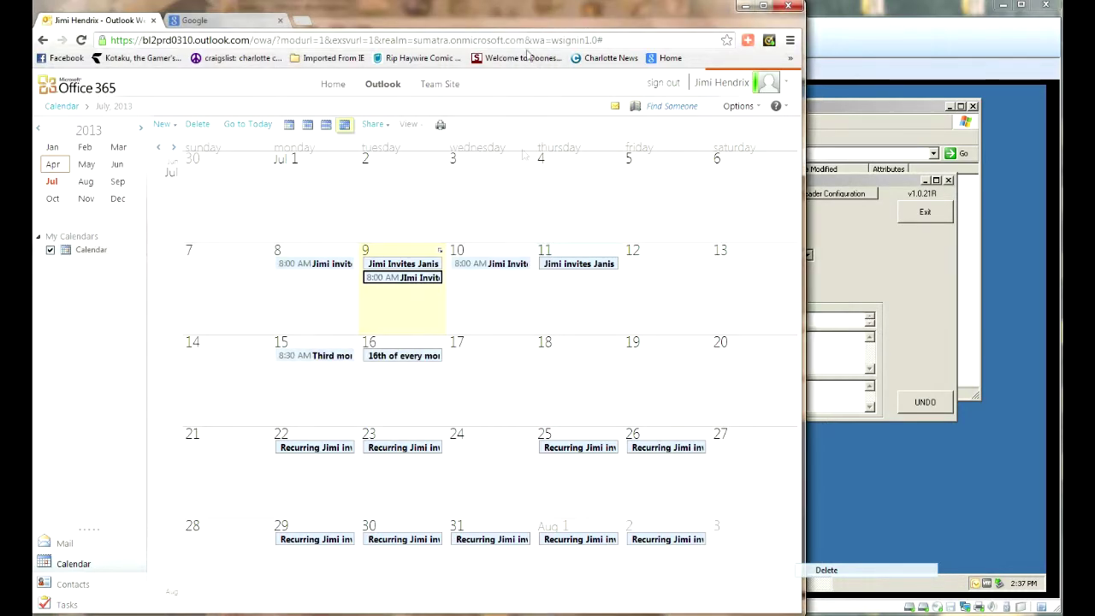
double_click(413, 265)
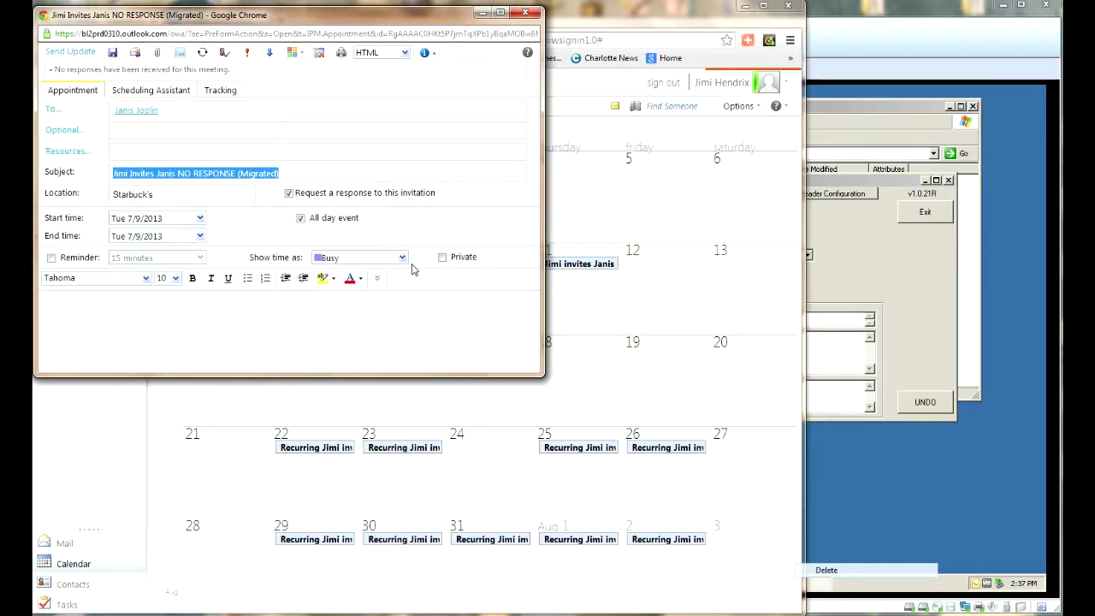
left_click(526, 12)
double_click(494, 264)
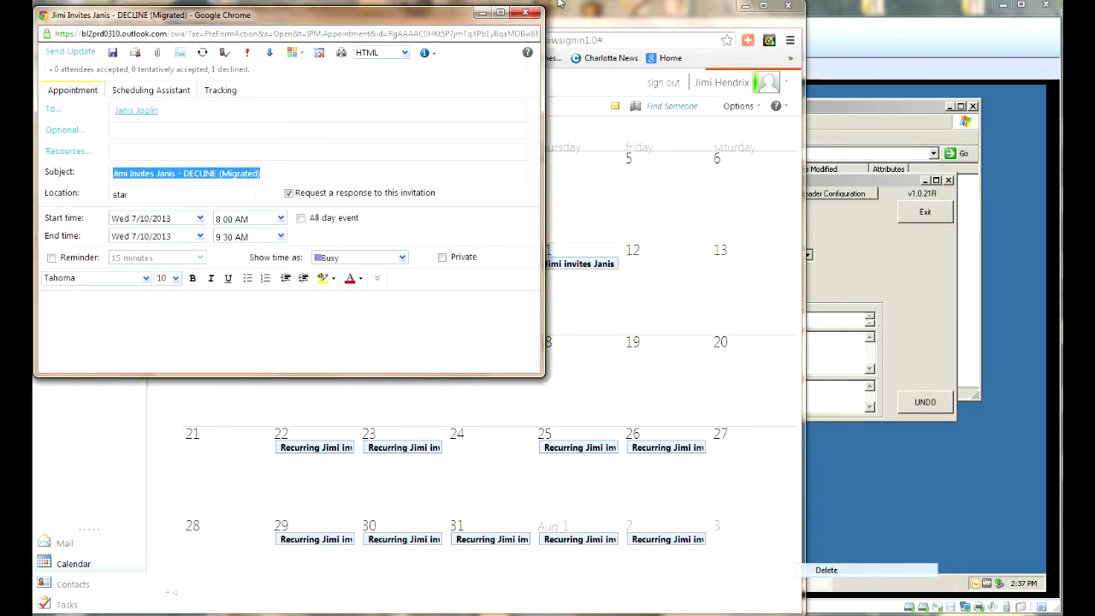
left_click(525, 15)
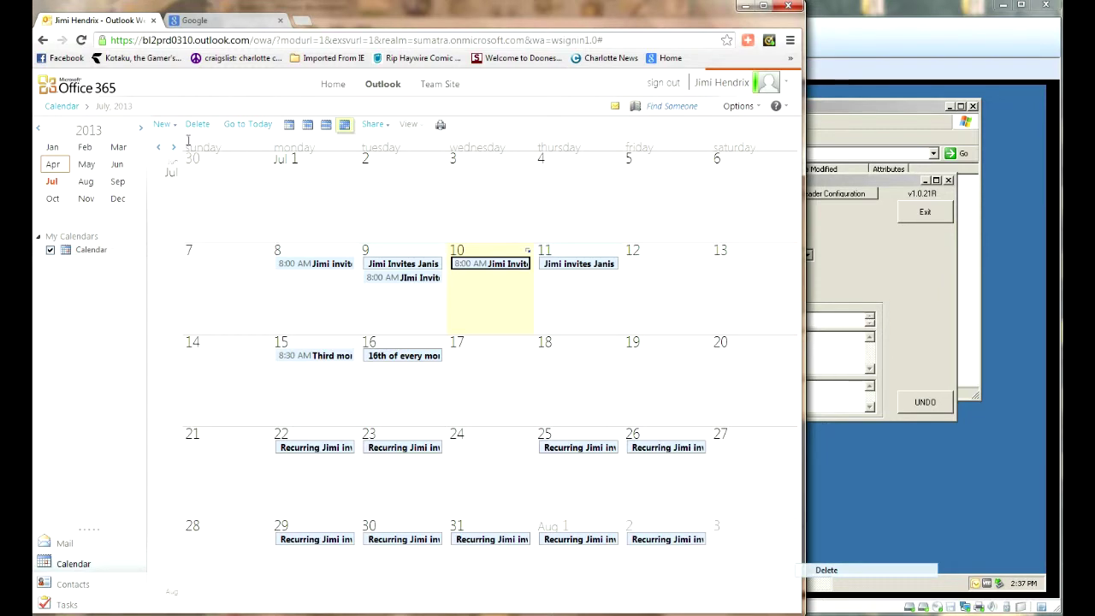
- Move to August 2013 and check the migrated contact and tasks, plus Mail, before returning to Calendar
left_click(173, 151)
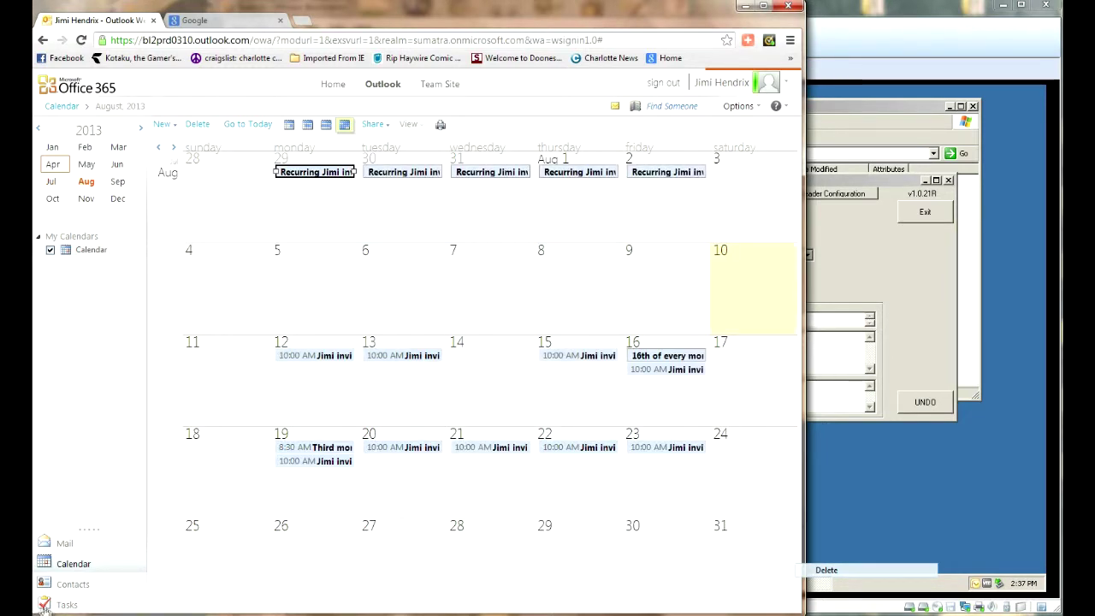
left_click(69, 584)
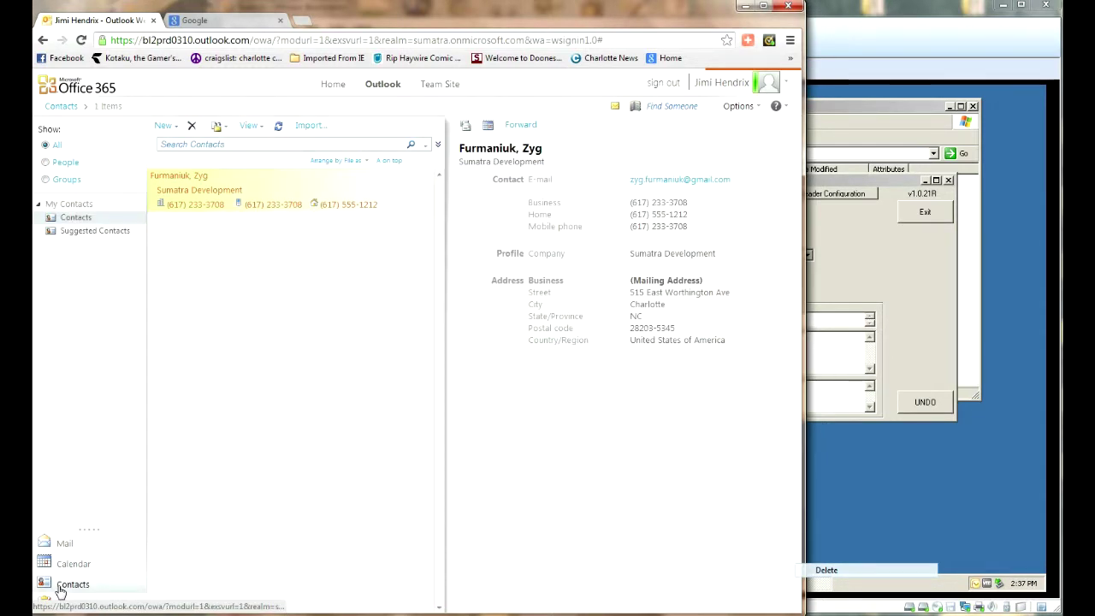
left_click(45, 600)
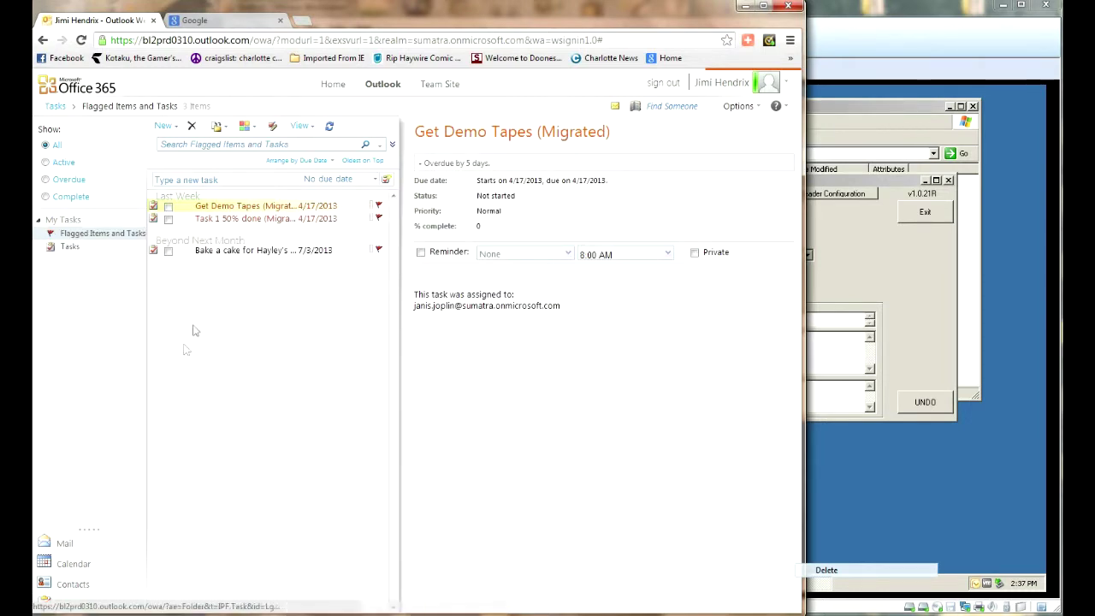
left_click(86, 544)
left_click(83, 565)
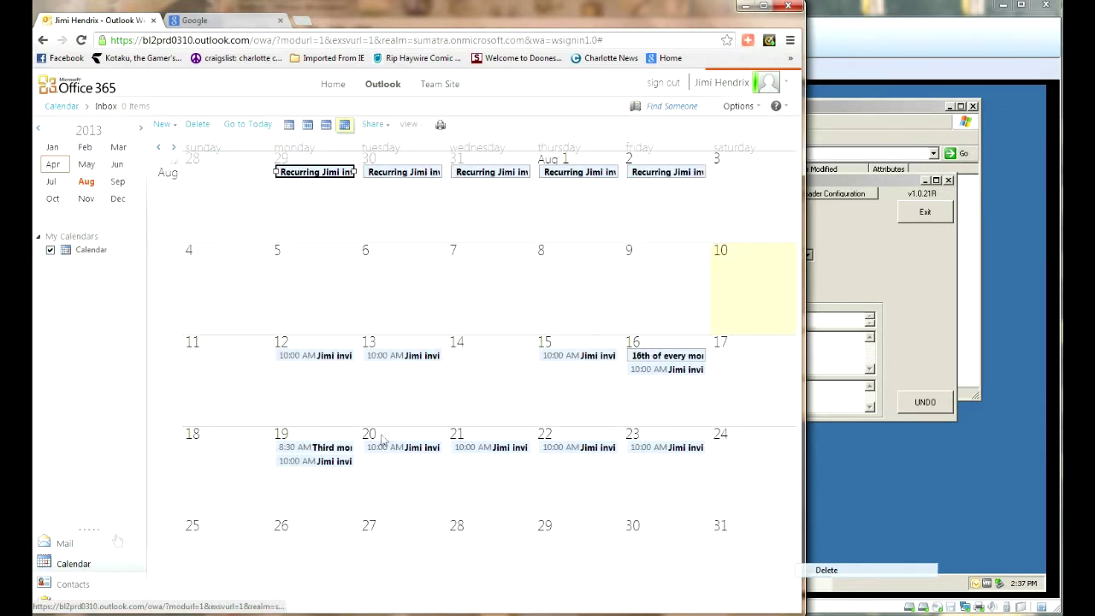
left_click(846, 274)
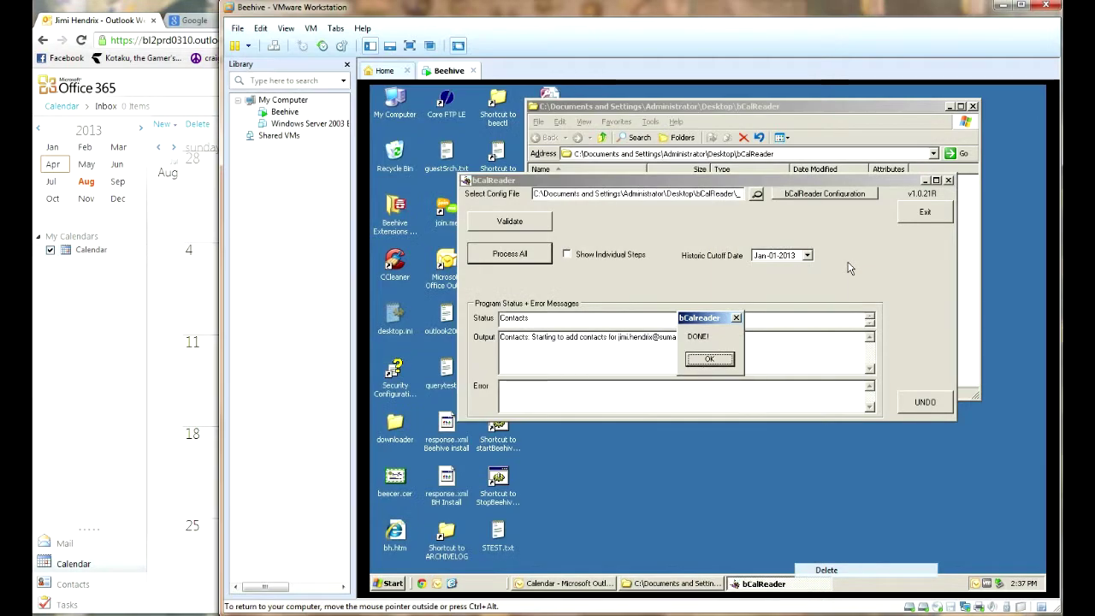
- Dismiss the DONE notice, show July 2013, then run UNDO, accepting both warnings
left_click(709, 359)
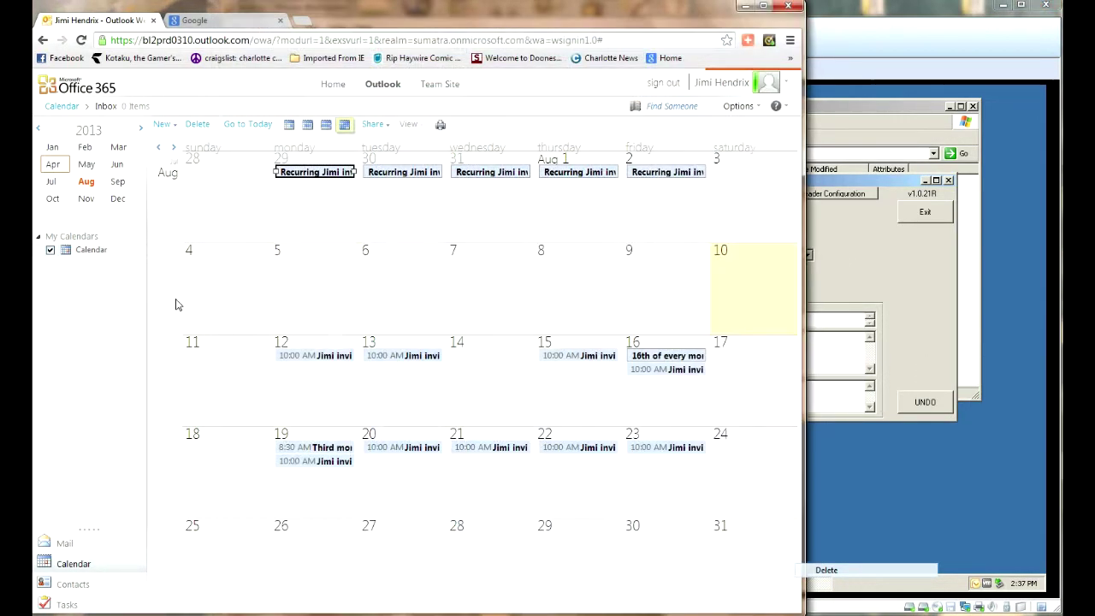
left_click(178, 303)
left_click(158, 148)
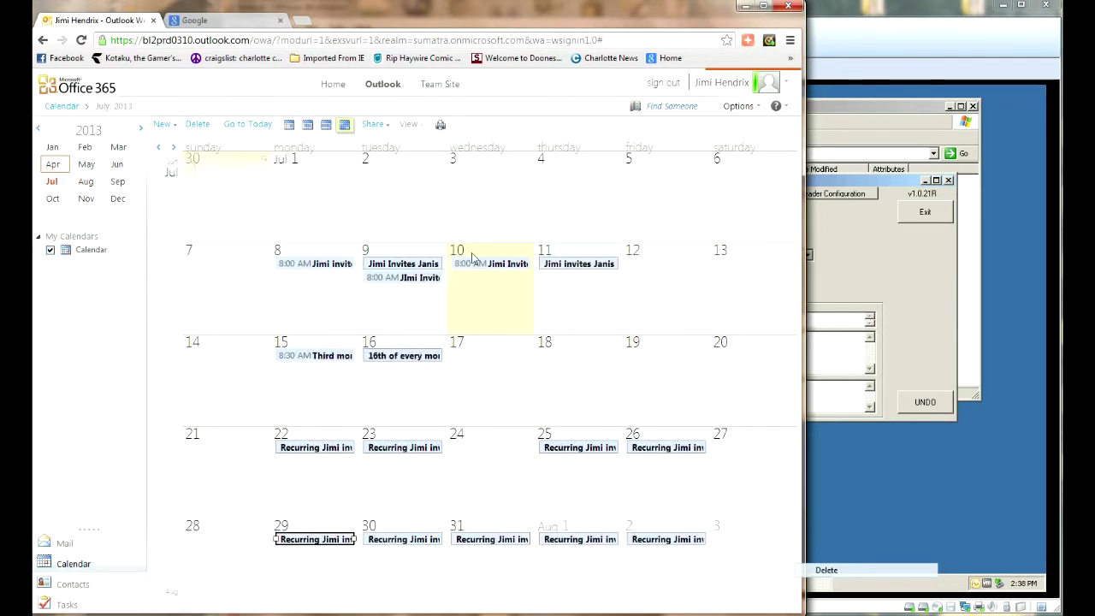
left_click(885, 310)
left_click(924, 402)
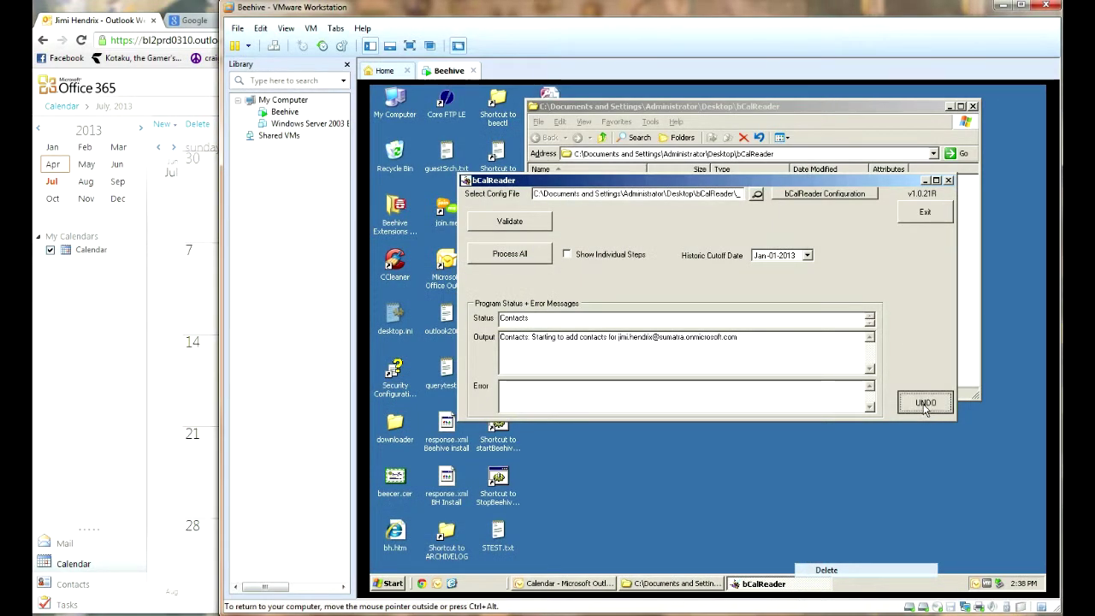
left_click(689, 360)
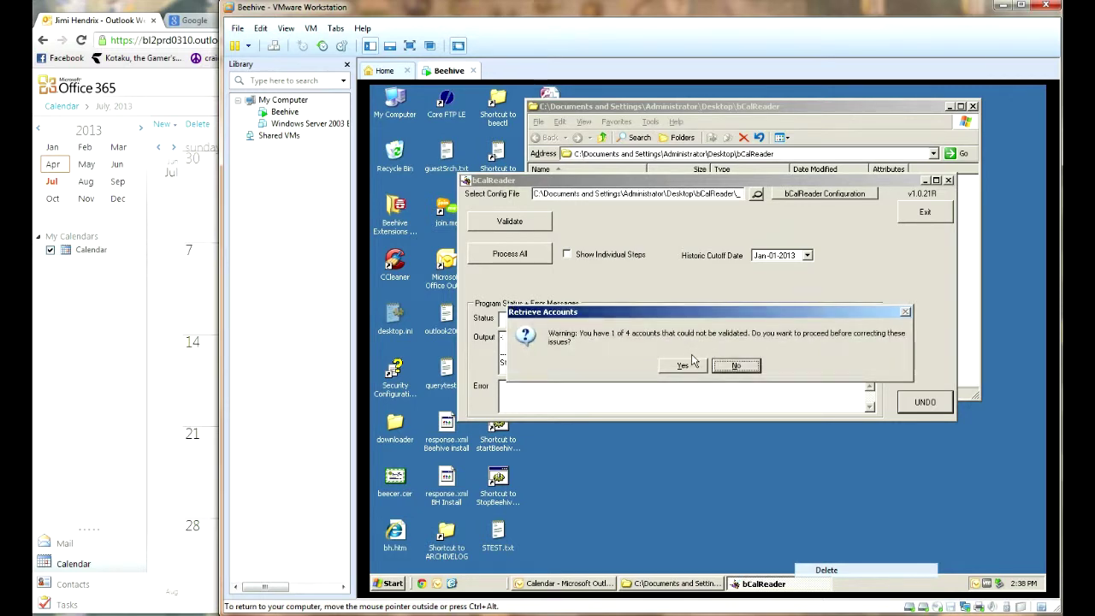
left_click(683, 365)
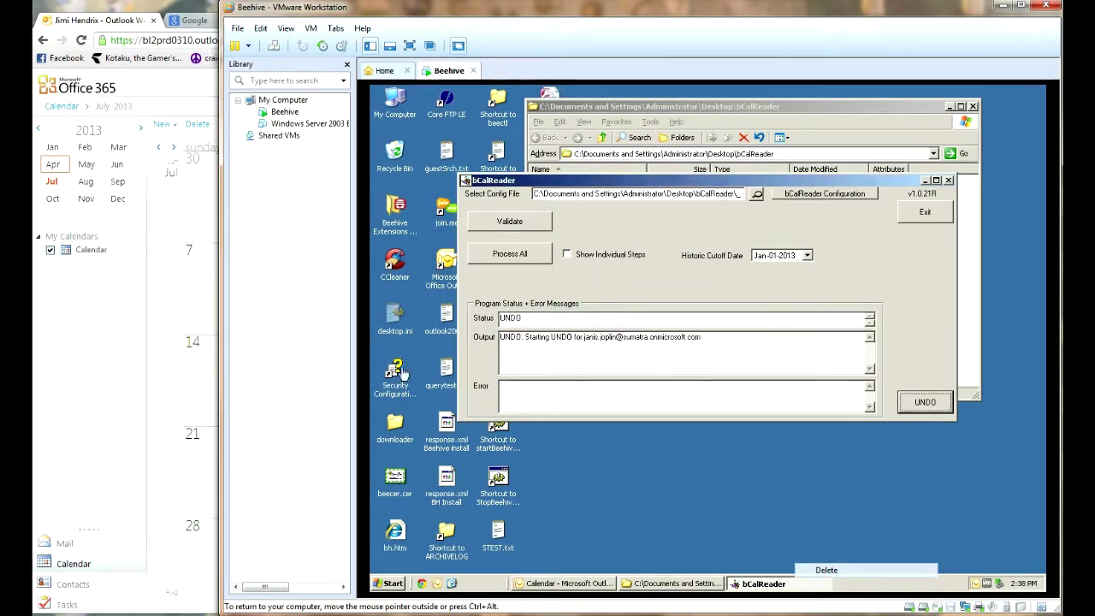
left_click(109, 327)
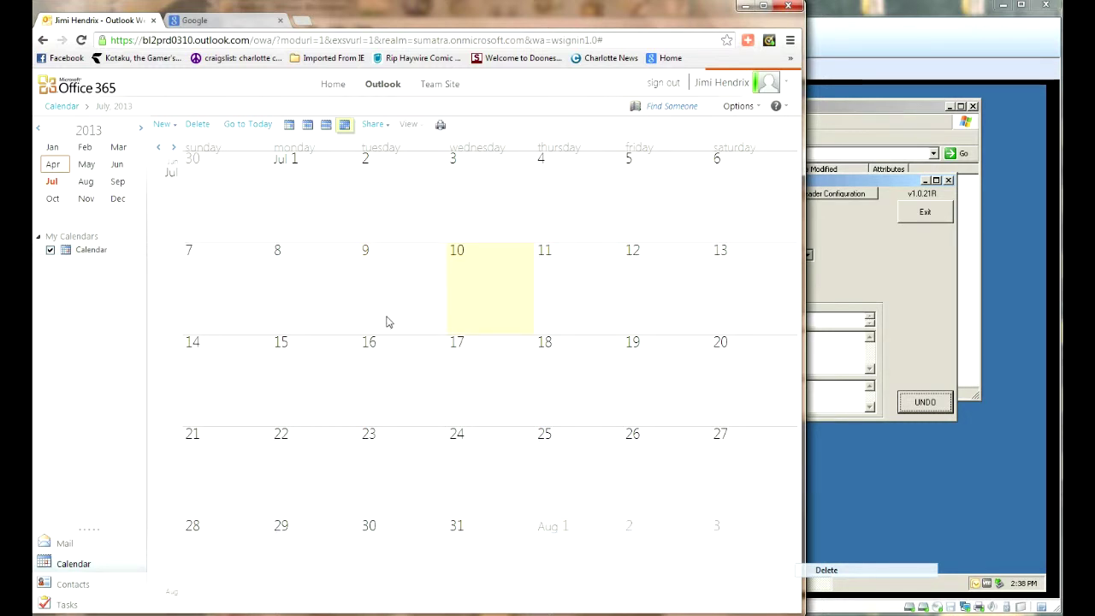
- Go back to April 2013 and open the 4:00 PM event on the 24th to confirm it remains
left_click(162, 150)
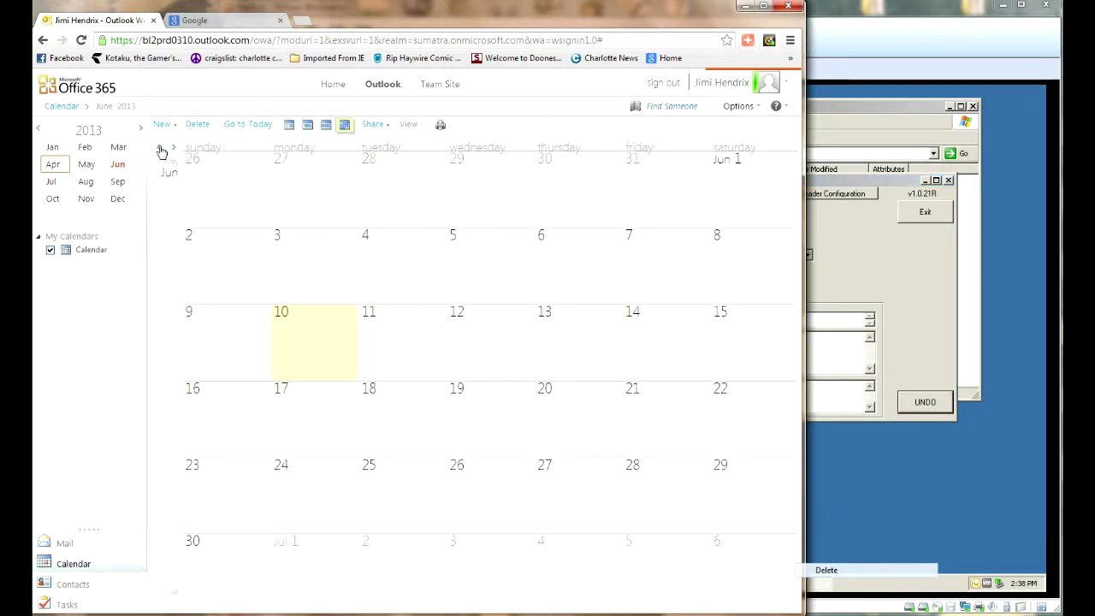
left_click(162, 149)
left_click(162, 149)
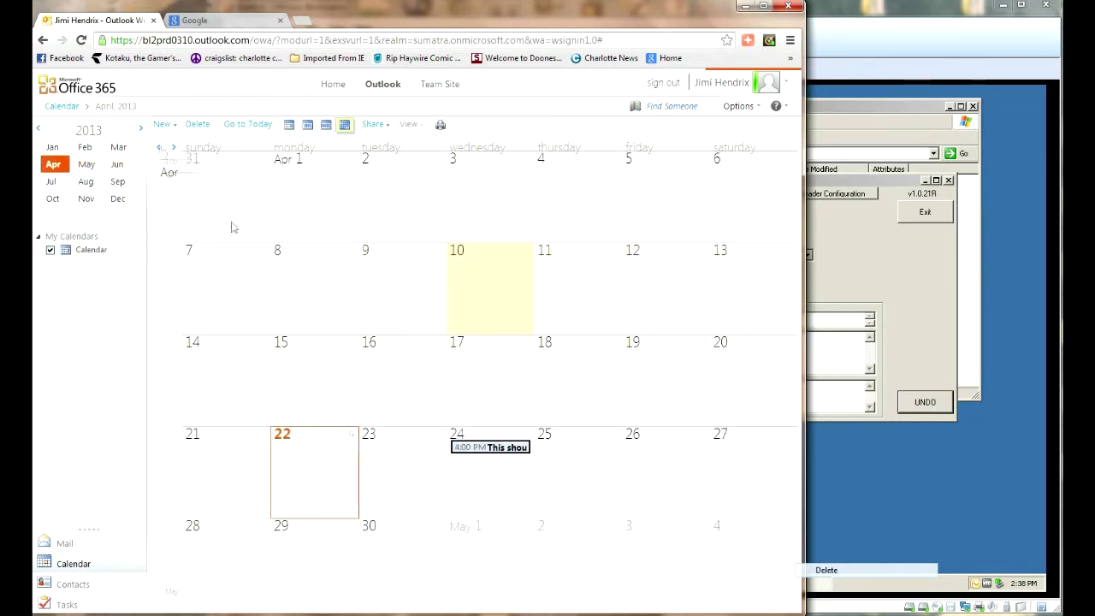
left_click(465, 450)
double_click(465, 451)
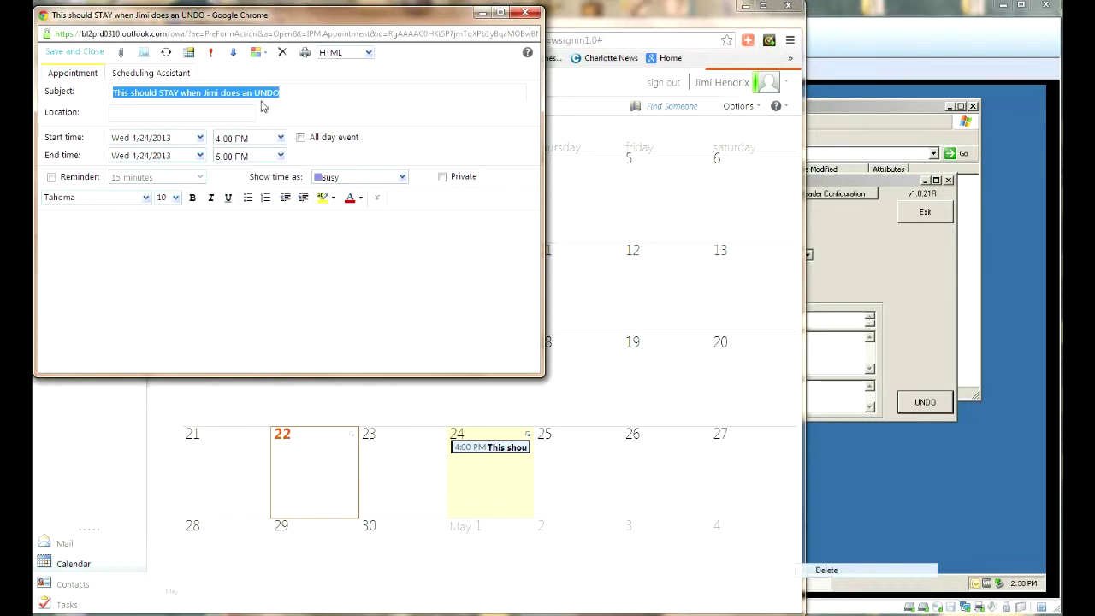
left_click(518, 17)
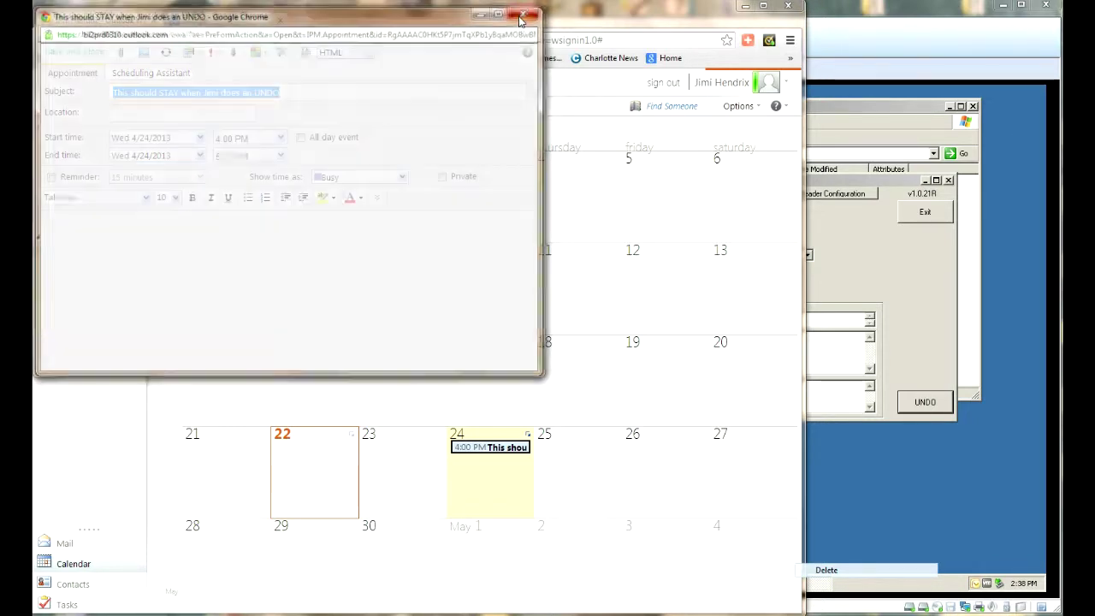